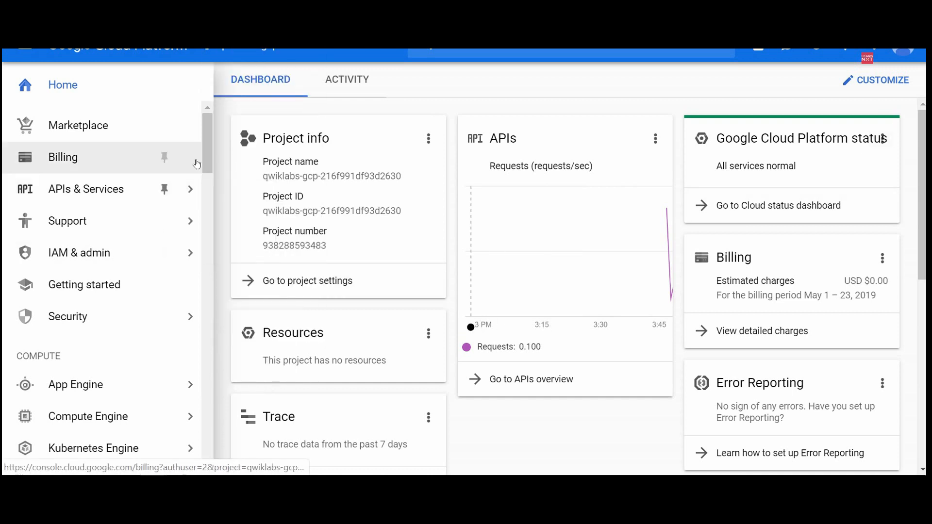
Pin Compute Engine to the top of the navigation menu
left_click_drag(205, 156, 203, 199)
mouse_move(162, 202)
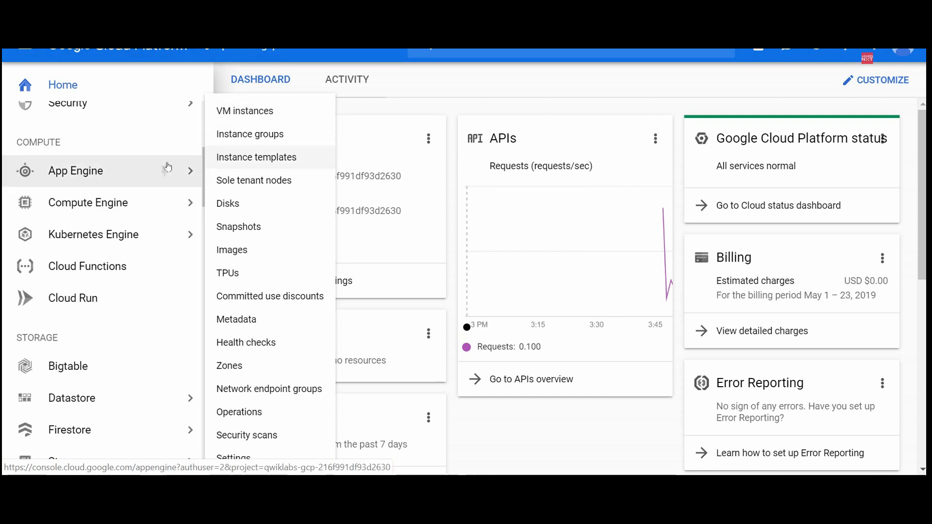
mouse_move(205, 158)
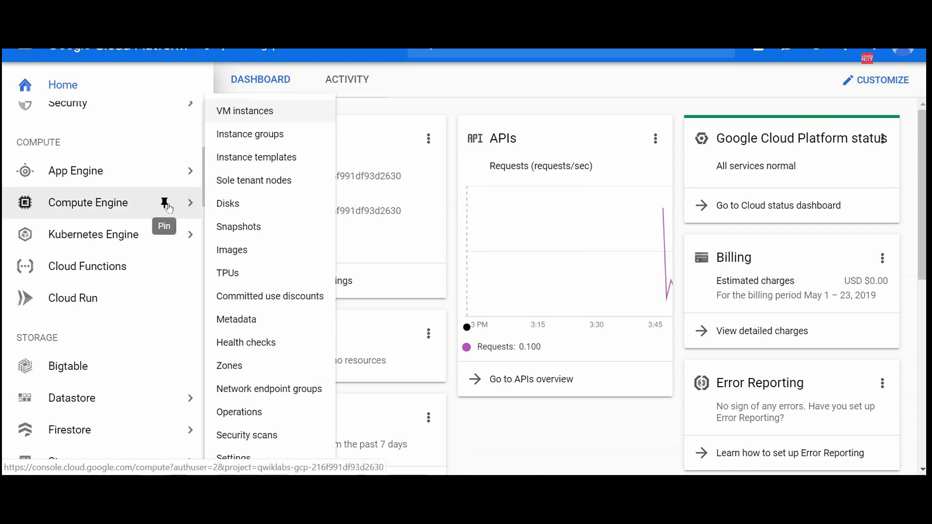
left_click(166, 205)
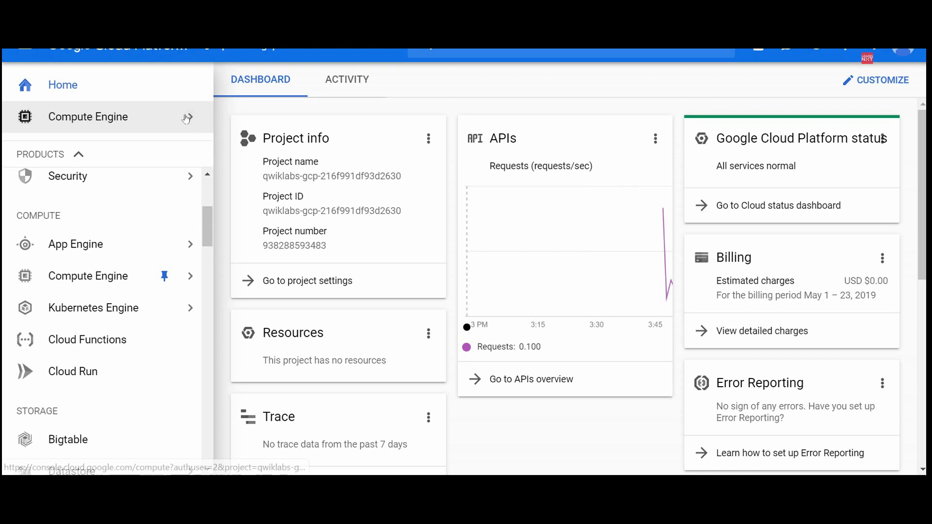
Open the Compute Engine VM instances page and start creating a new instance
mouse_move(187, 118)
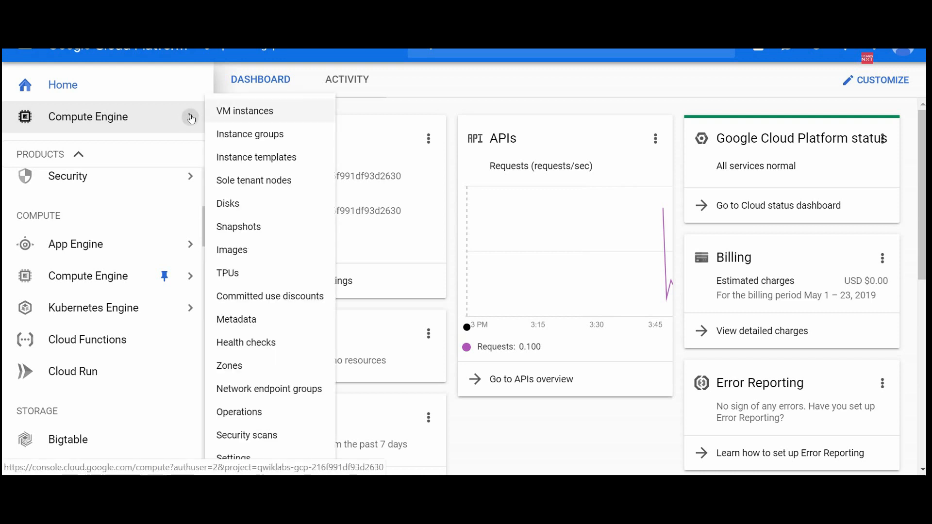
left_click(249, 113)
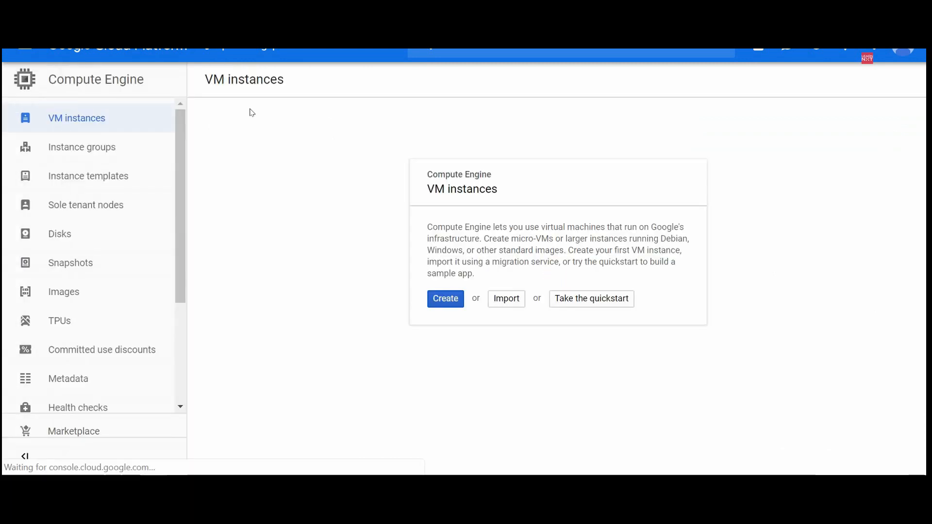
left_click(457, 304)
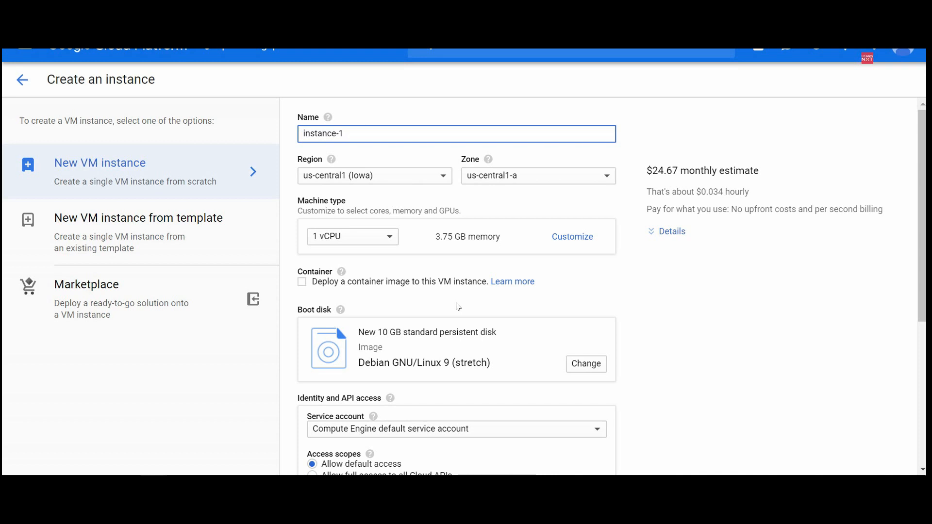
Replace the default instance name with websserver1
key("BackSpace")
key("BackSpace")
key("BackSpace")
key("BackSpace")
key("BackSpace")
key("BackSpace")
key("BackSpace")
key("BackSpace")
key("BackSpace")
key("BackSpace")
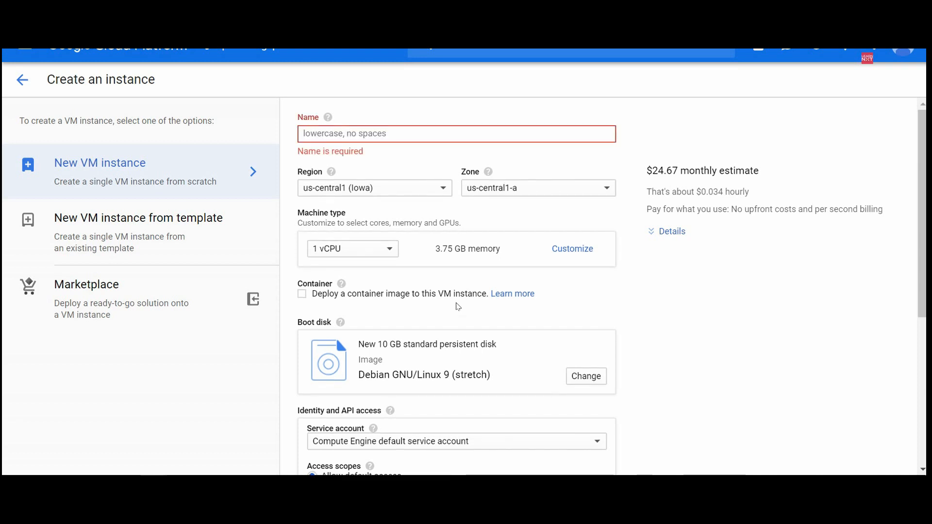
type("websserver")
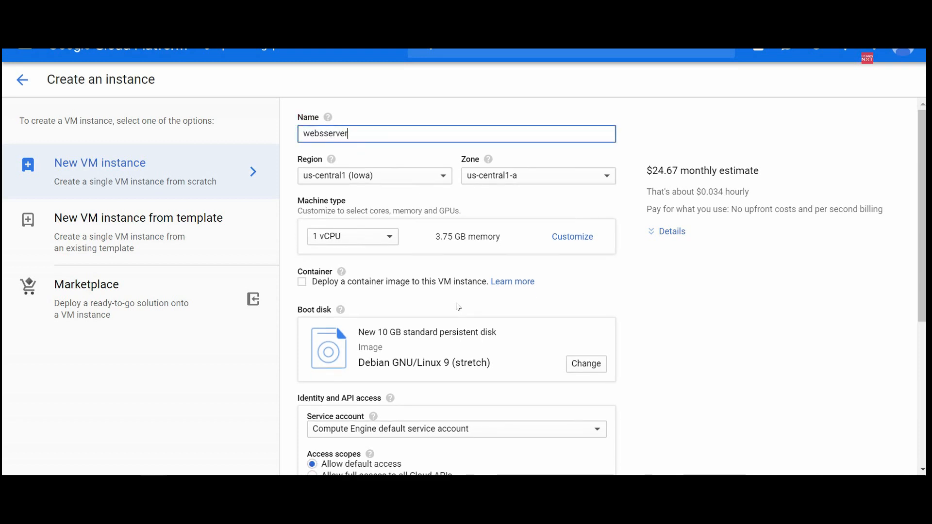
type("1")
key("Tab")
key("Tab")
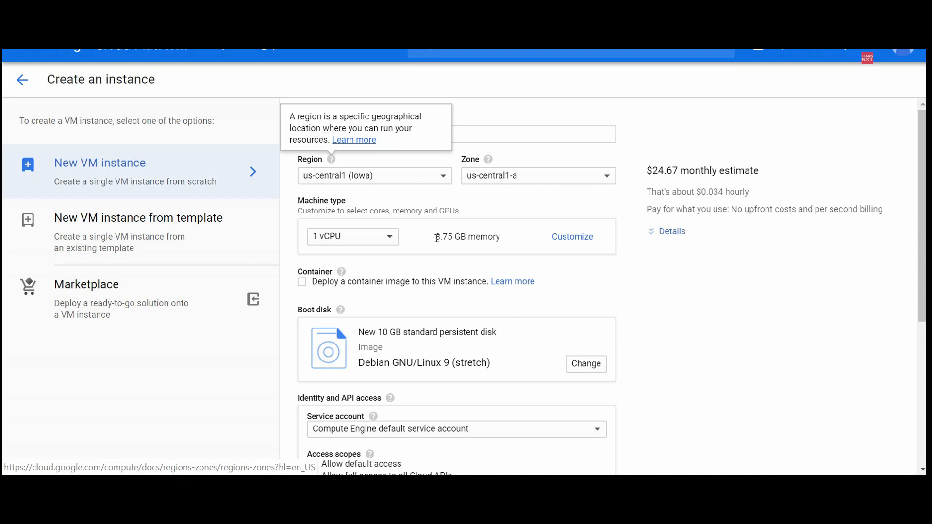
Review the available regions and machine types for the instance without changing the selections
left_click(409, 183)
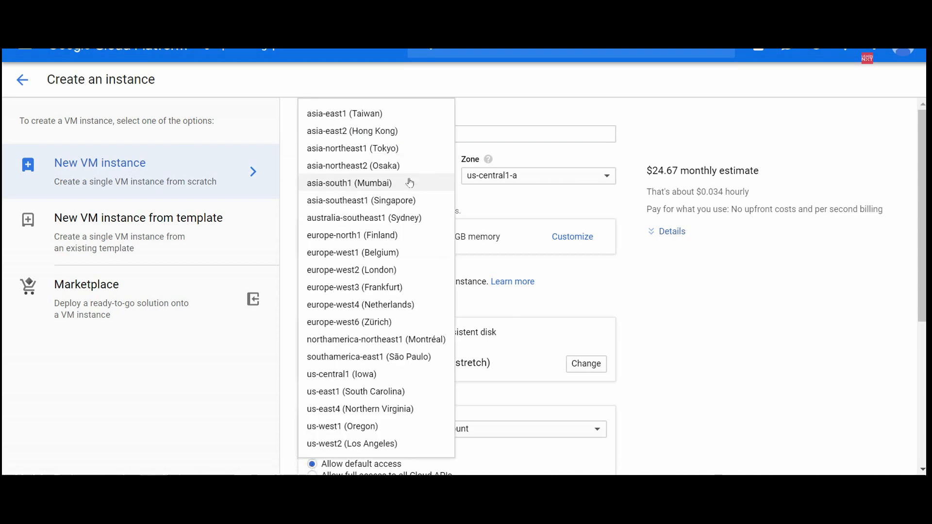
left_click(495, 197)
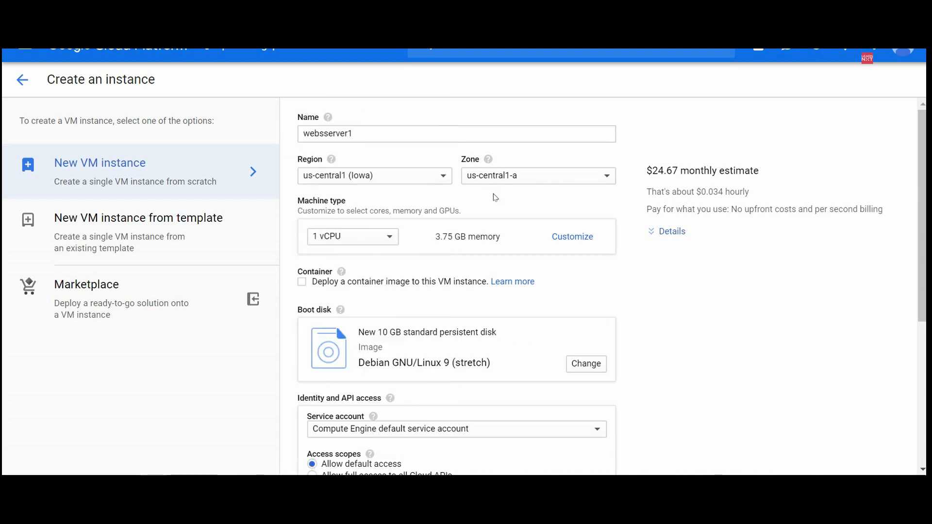
left_click(364, 243)
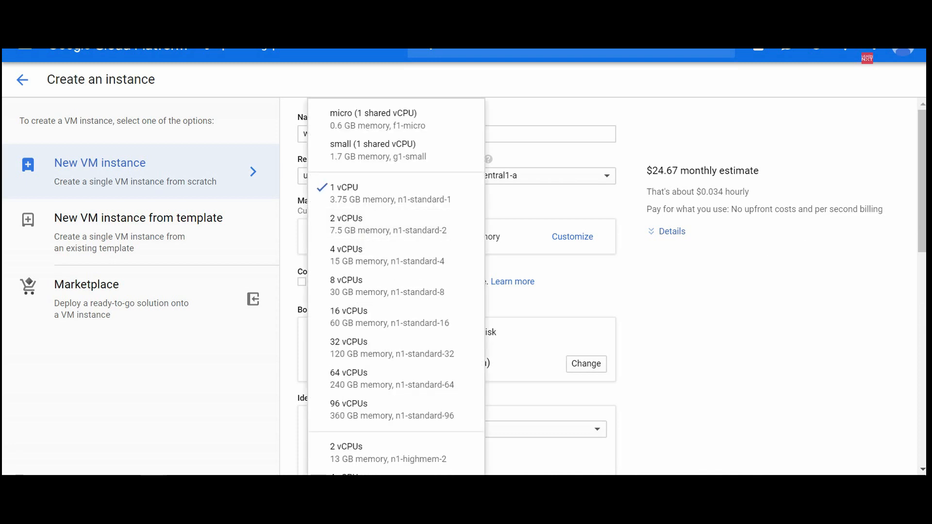
left_click_drag(921, 173, 920, 214)
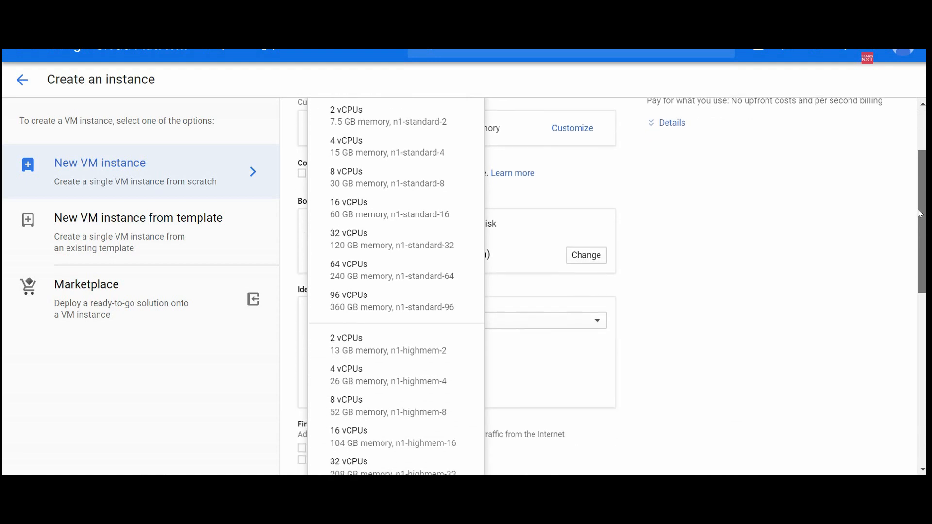
left_click(825, 226)
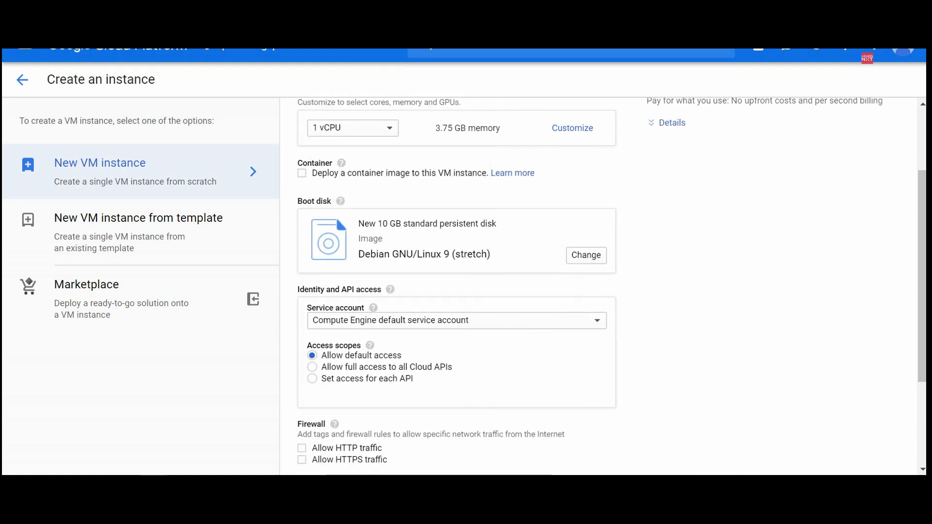
Set the instance's access scopes to "Set access for each API" and review the individual API permissions
left_click_drag(924, 227, 924, 264)
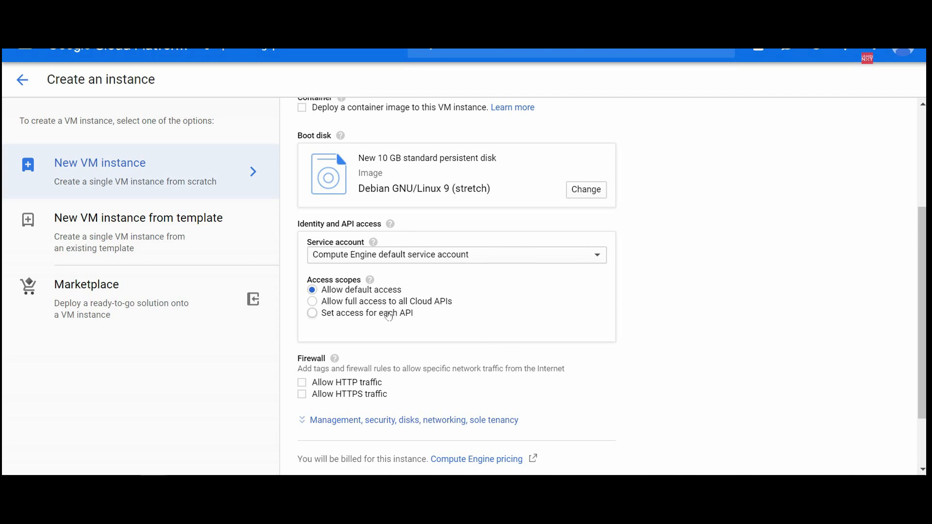
left_click(389, 319)
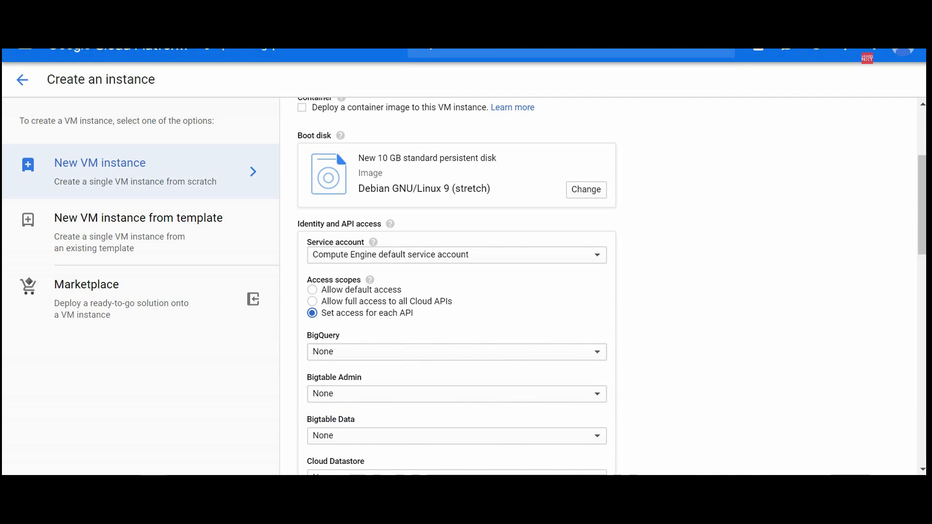
left_click_drag(919, 206, 924, 374)
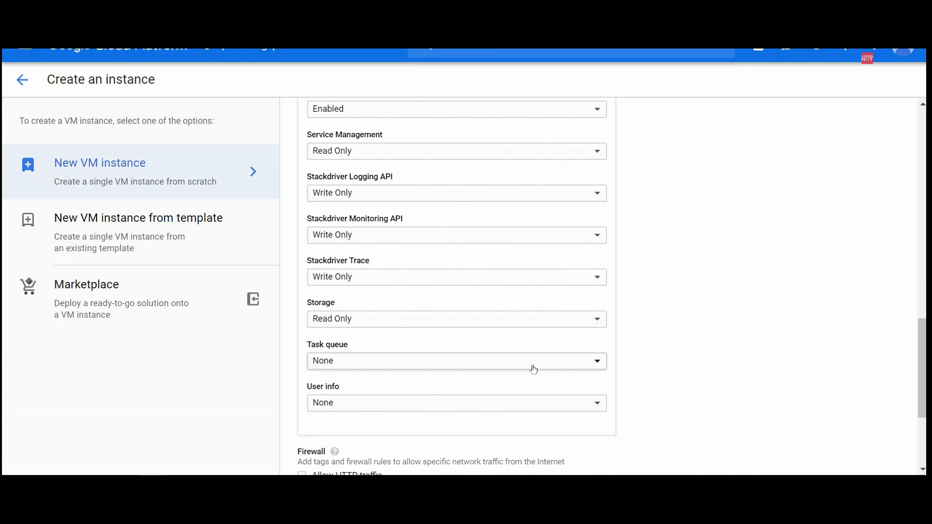
Allow HTTP traffic in the instance's firewall settings and expand the management, security, disks, networking and sole tenancy options
left_click_drag(921, 335, 921, 381)
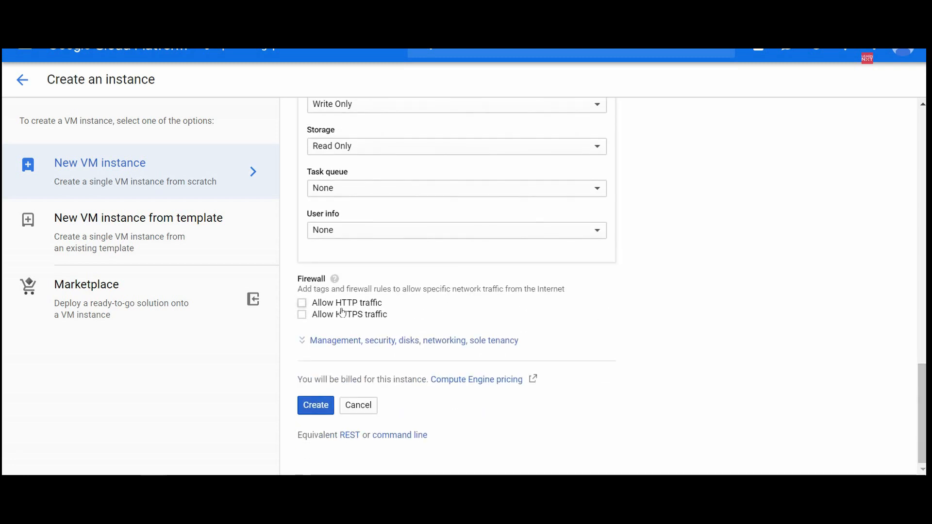
left_click(301, 308)
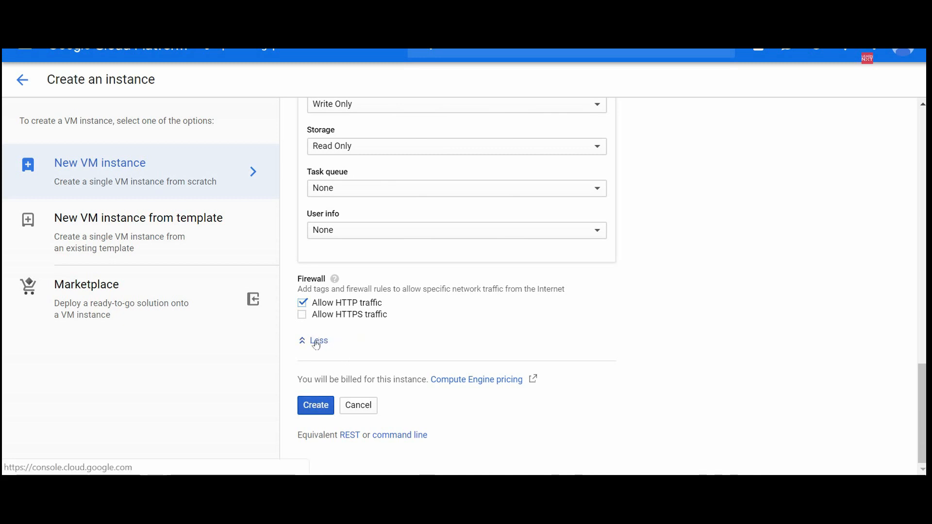
left_click(316, 344)
Review the instance's security, disk, networking and sole tenancy settings
left_click(388, 343)
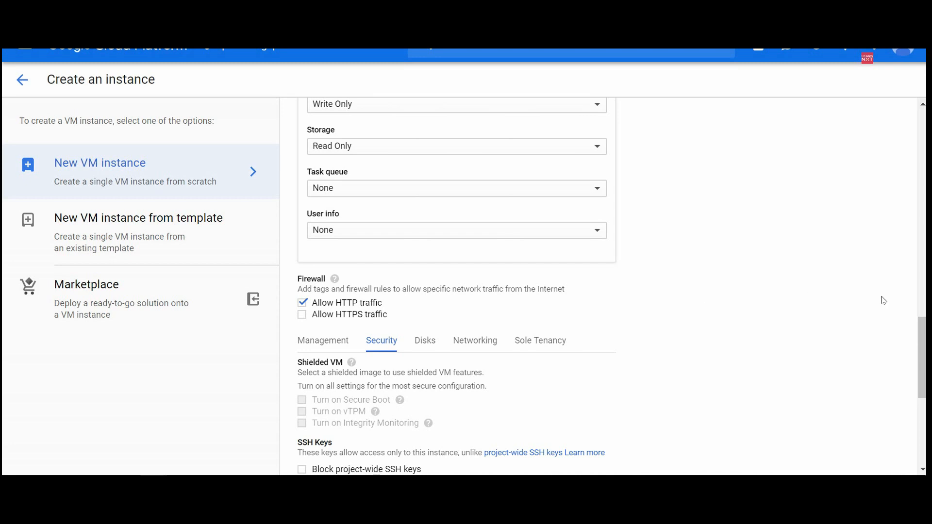
left_click_drag(922, 344, 923, 396)
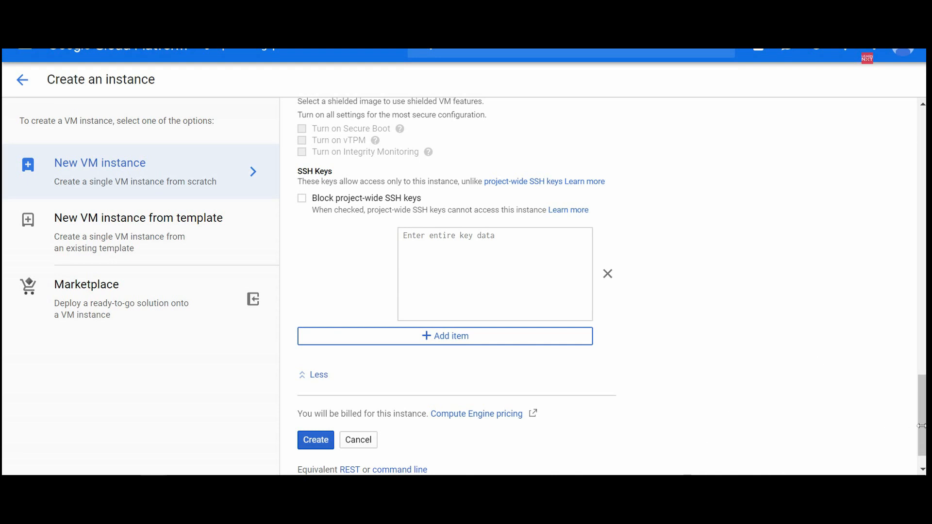
left_click_drag(923, 431, 923, 398)
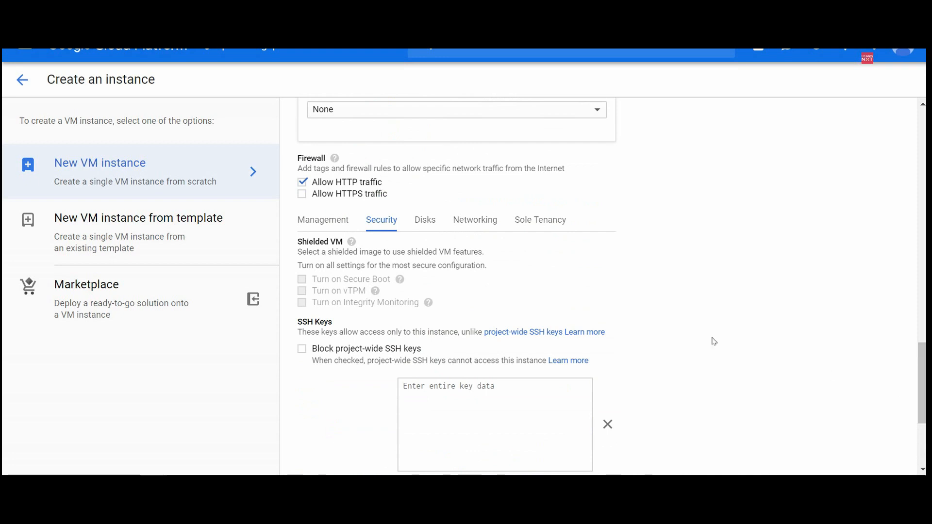
left_click(430, 231)
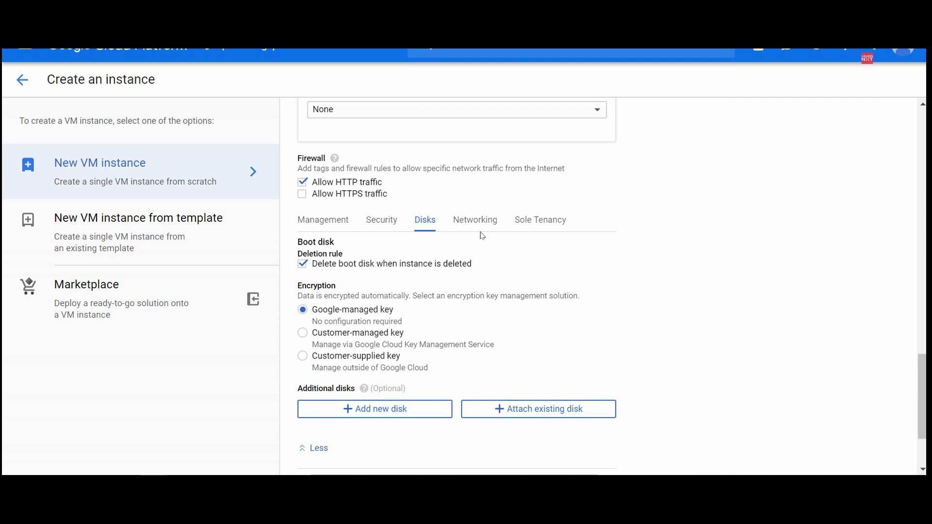
left_click(474, 220)
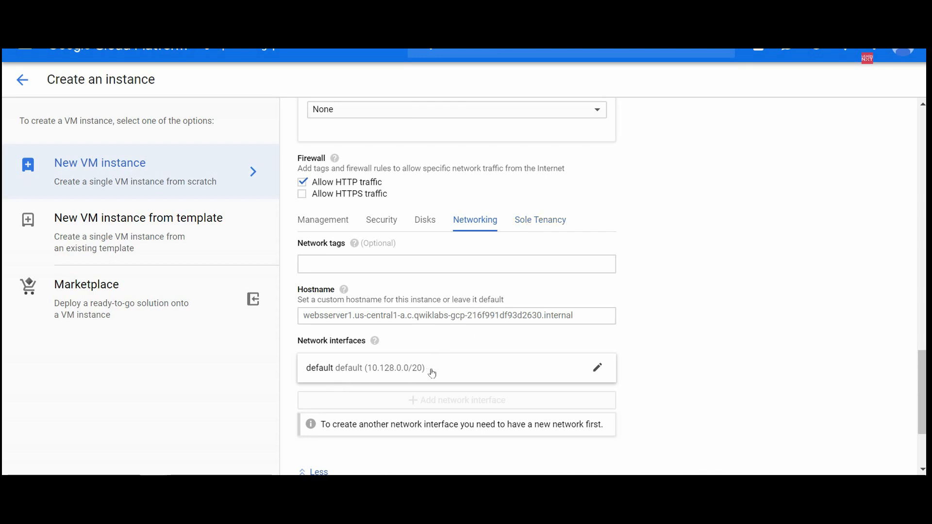
left_click(542, 222)
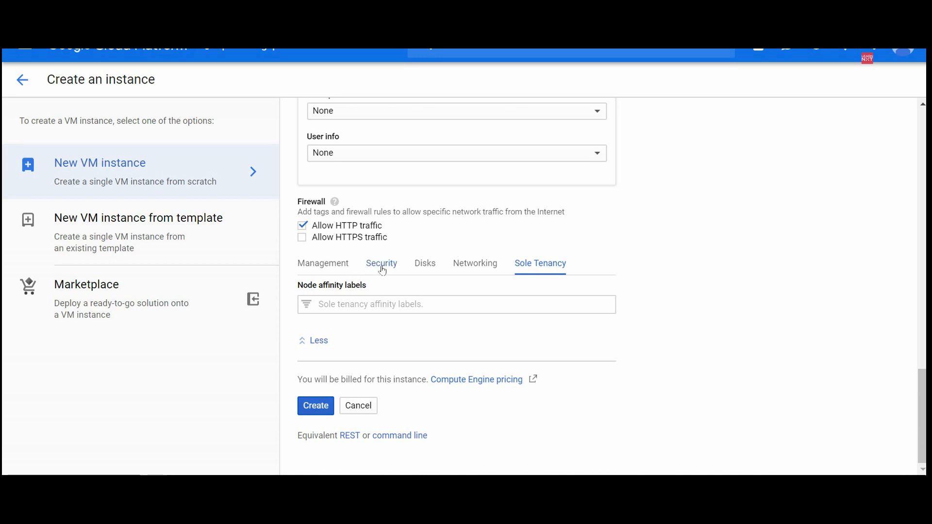
In the management settings, add a second metadata item and enter strartup-script-url as the first item's key
left_click(322, 264)
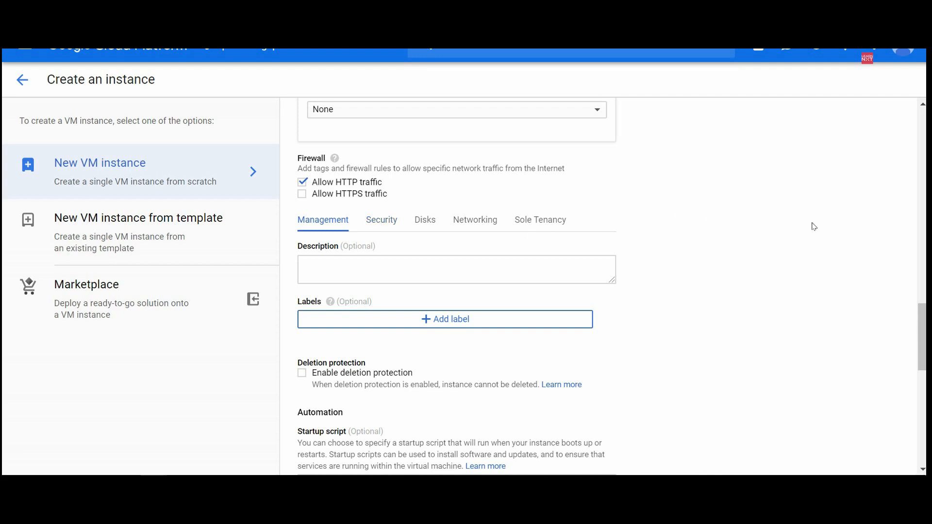
left_click_drag(922, 319, 924, 370)
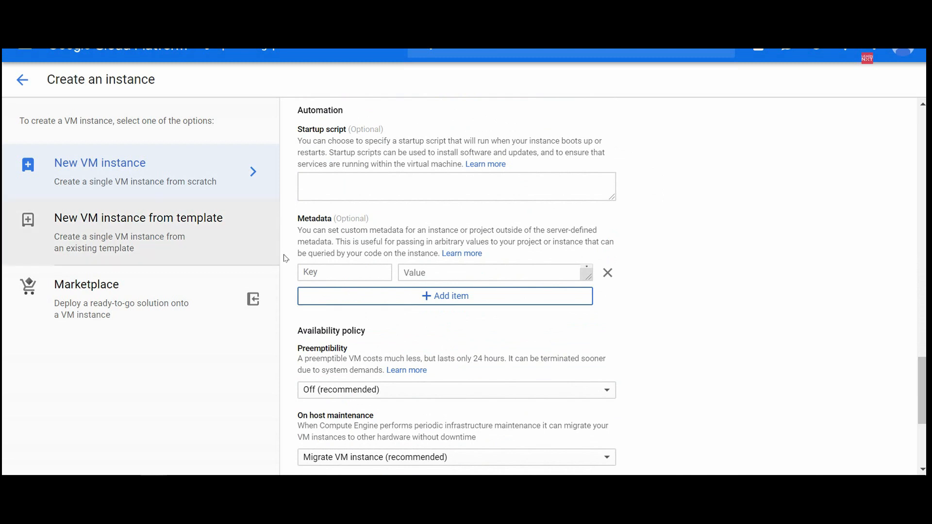
left_click(420, 295)
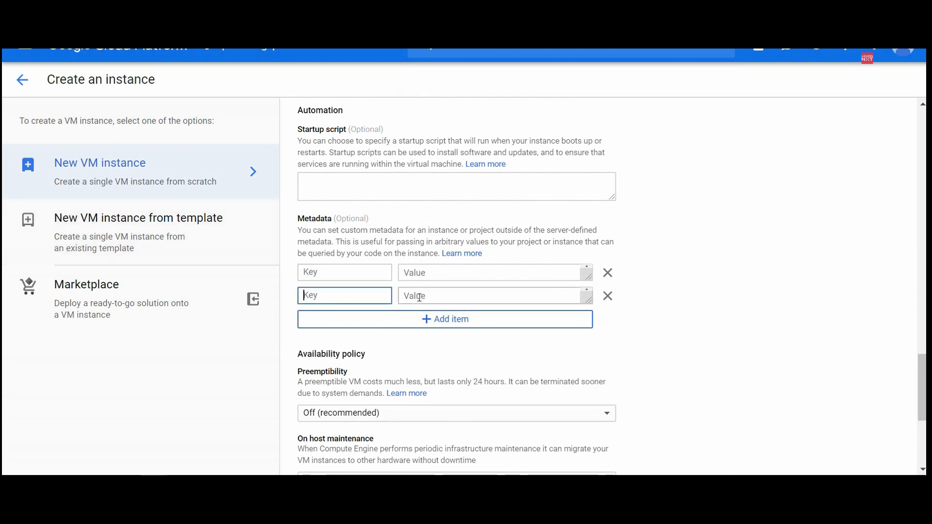
left_click(372, 268)
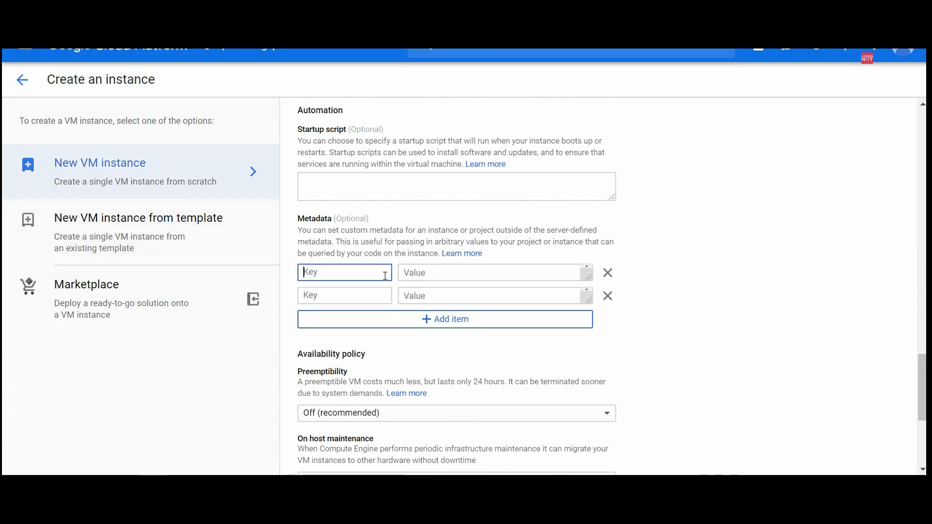
type("strartup-script")
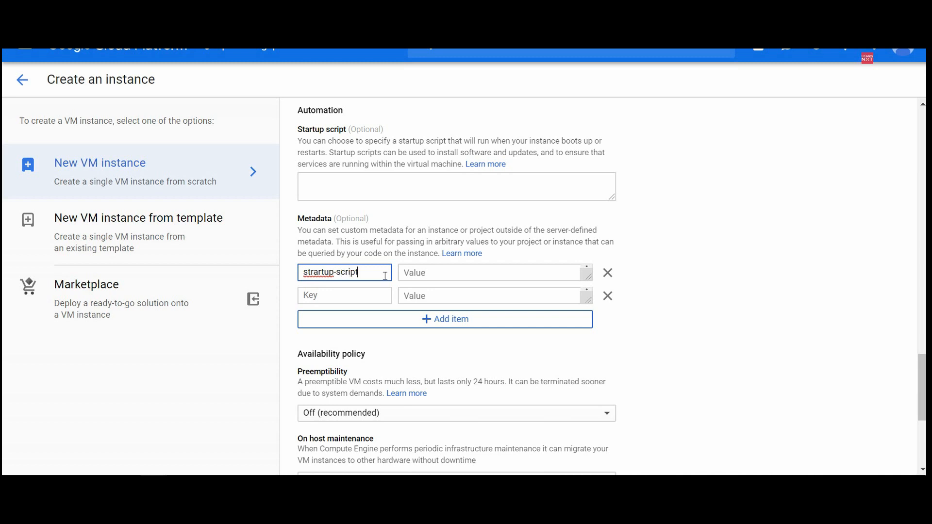
type("-url")
key("Tab")
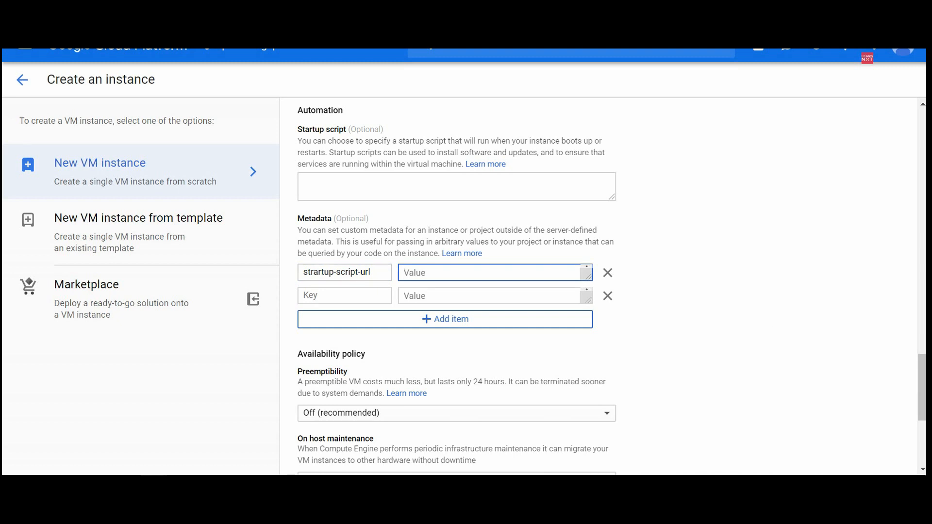
Paste the startup script location ending in training/archinfra/mystartupscript as the value of the first metadata item
key("alt+Tab")
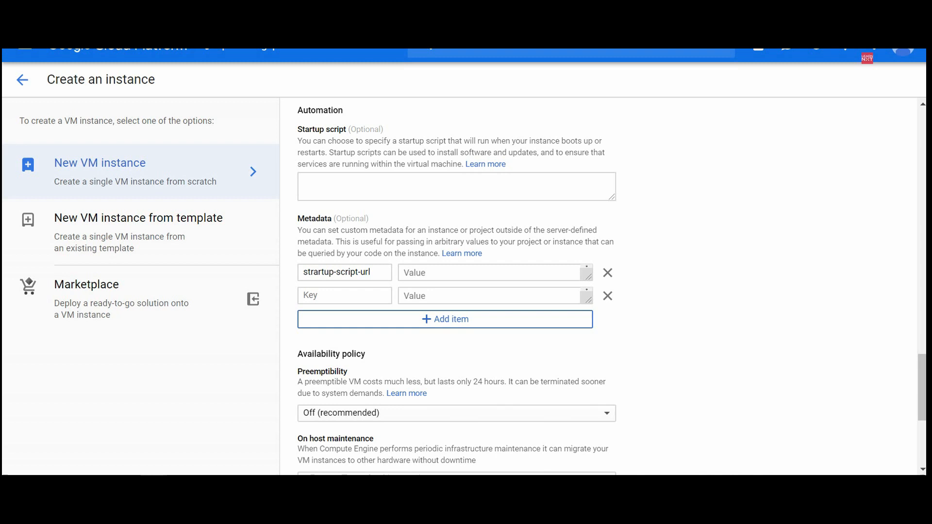
left_click(414, 277)
key("ctrl+v")
key("BackSpace")
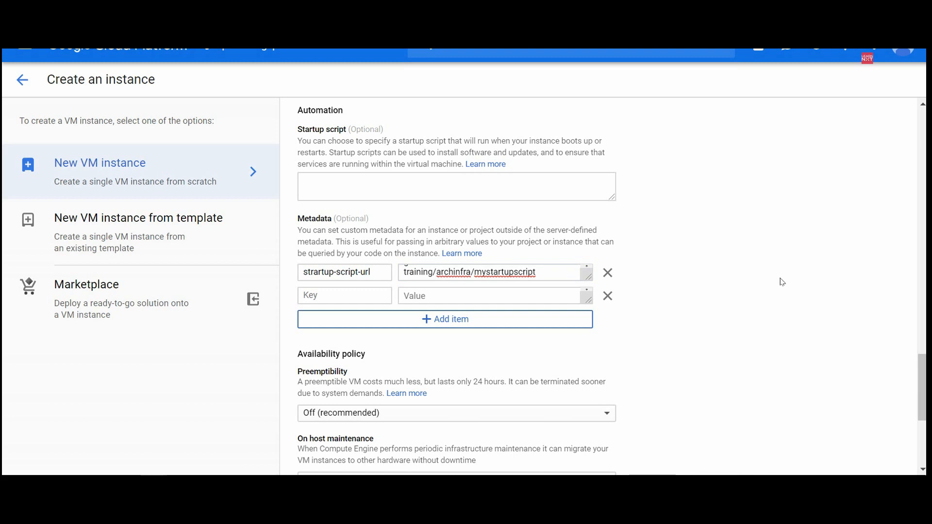
Enter my-server-id as the key of the second metadata item
left_click(376, 300)
type("myserverid")
key("BackSpace")
key("BackSpace")
key("BackSpace")
key("BackSpace")
key("BackSpace")
key("BackSpace")
type("-server")
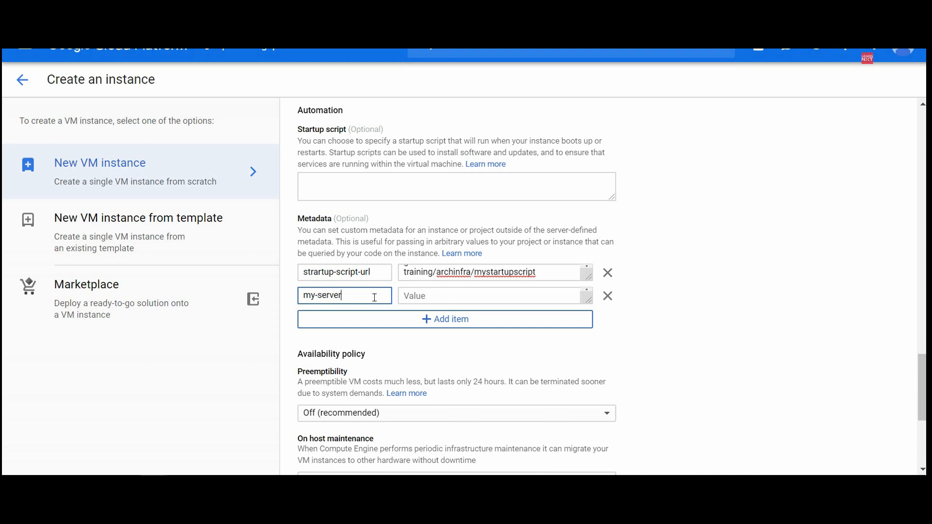
type("-id")
key("Tab")
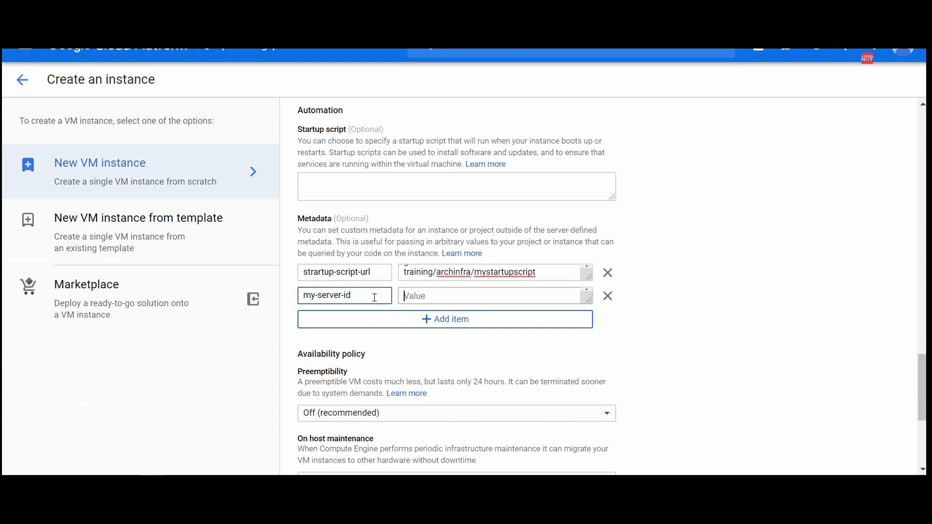
Enter WebServer1 as the value of the my-server-id metadata item and create the VM instance
type("WEbS")
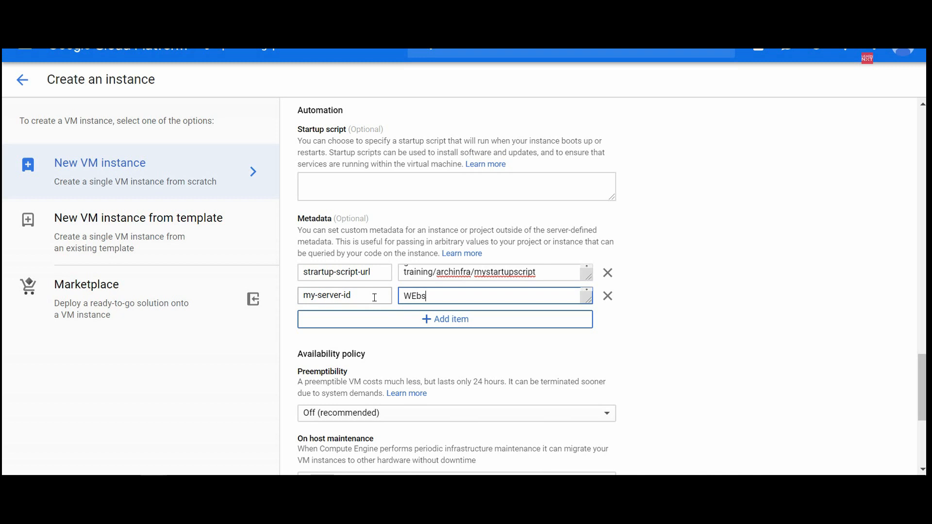
key("BackSpace")
key("BackSpace")
key("BackSpace")
type("ebServ")
type("er2")
key("Tab")
key("Tab")
key("Tab")
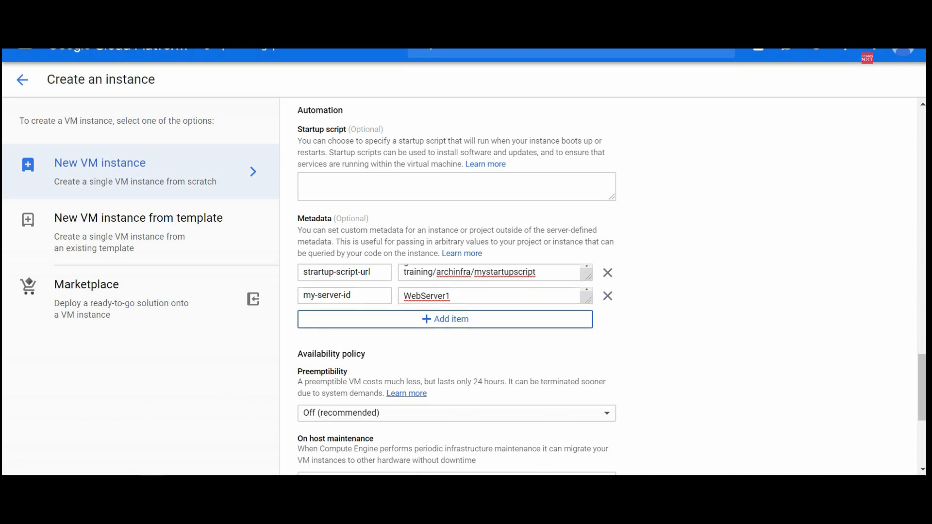
left_click_drag(922, 380, 923, 422)
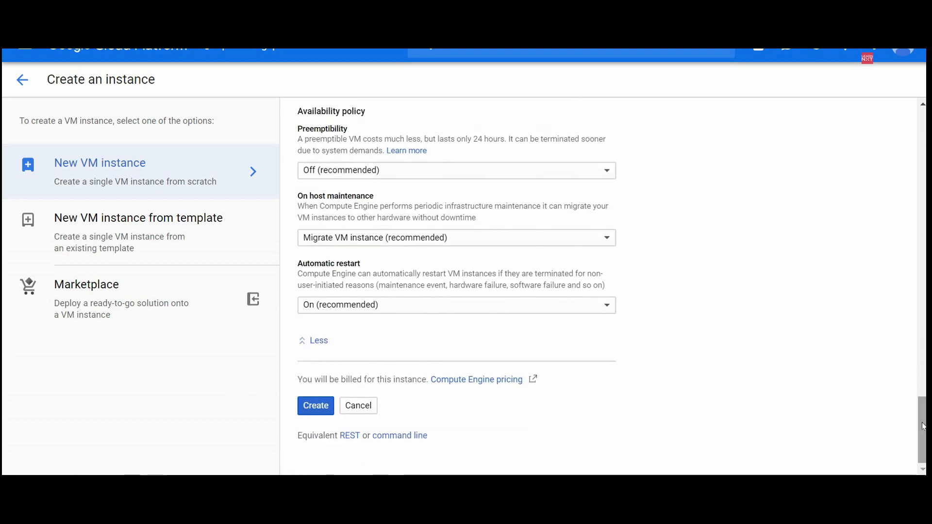
left_click(310, 406)
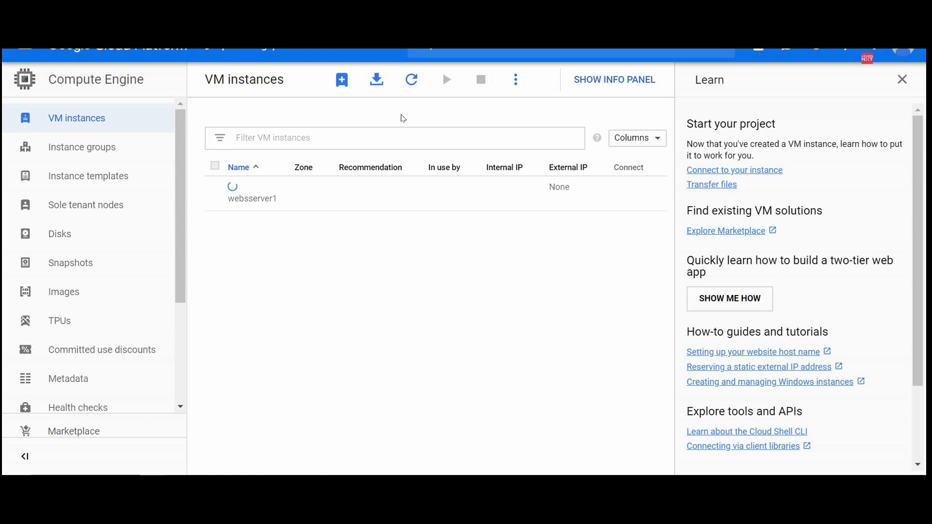
Start creating another VM instance and enter Webserver2 as its name
left_click(346, 89)
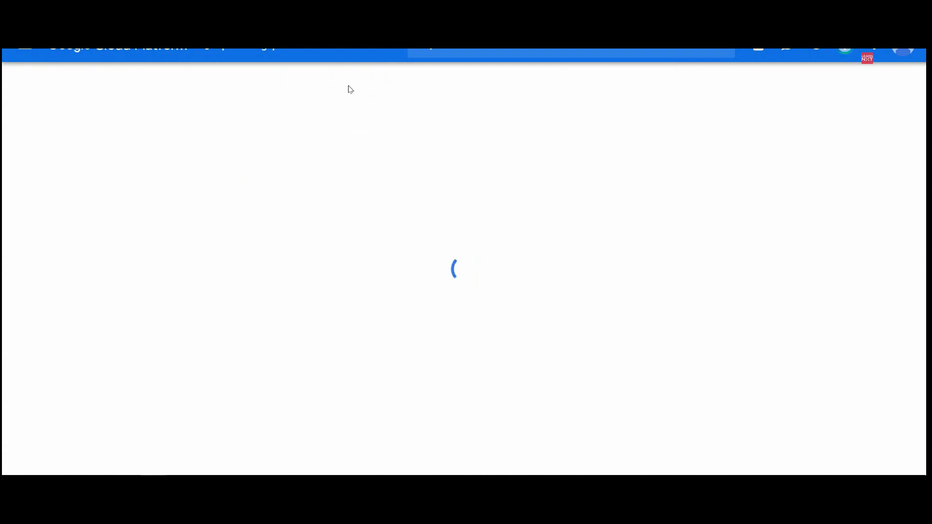
triple_click(353, 134)
key("BackSpace")
type("Webserver2")
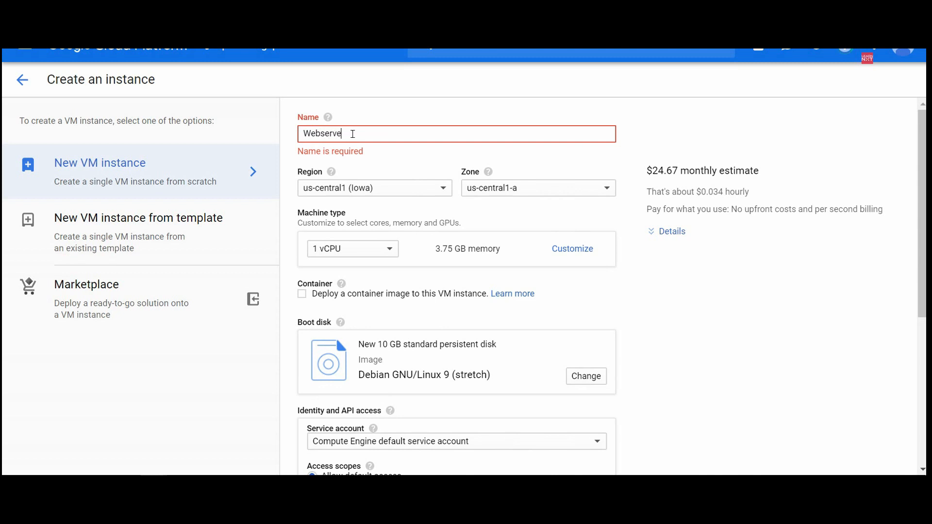
mouse_move(331, 172)
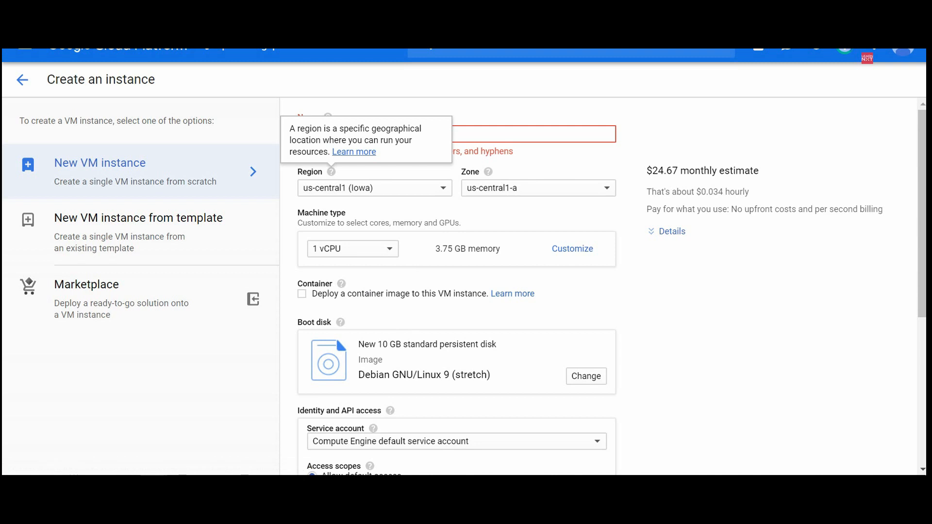
left_click_drag(922, 198, 921, 343)
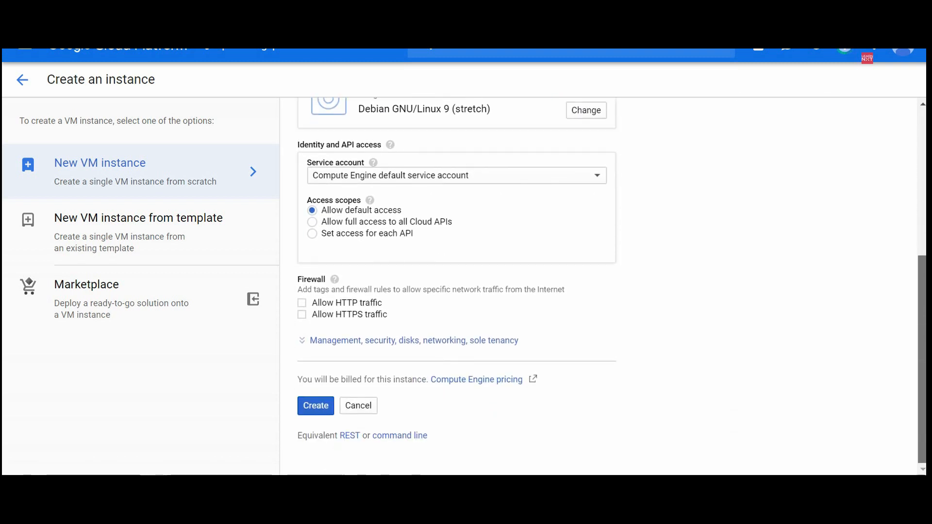